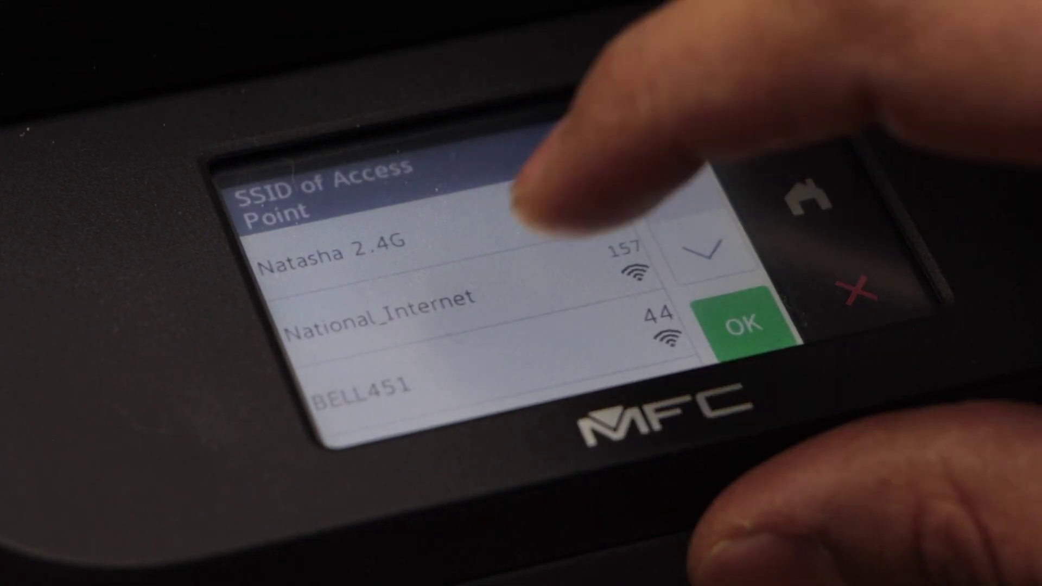
- Connect the printer to the BELL451 network on its touchscreen and return to the home screen
left_click(456, 375)
left_click(743, 324)
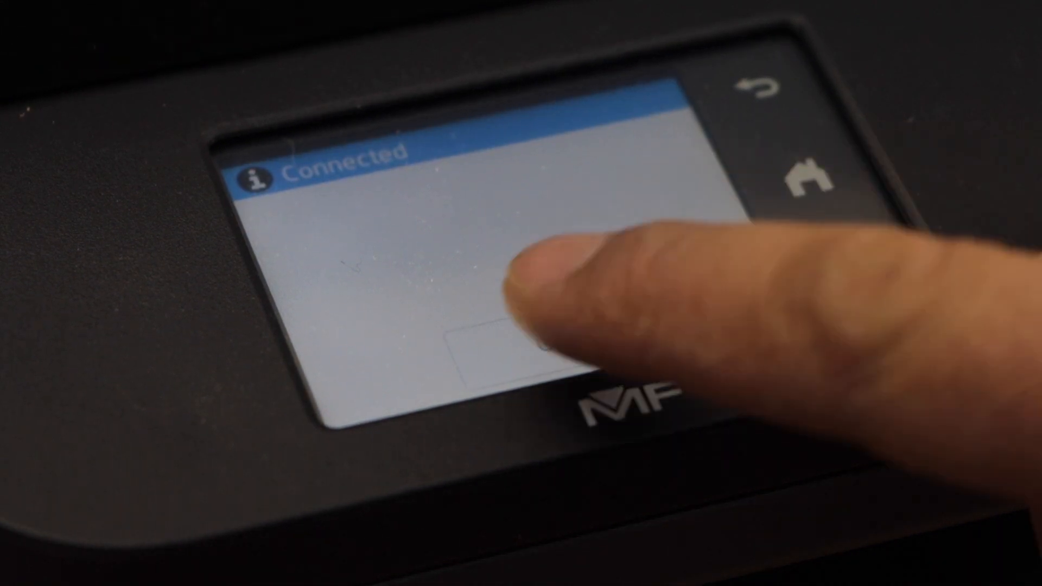
left_click(553, 343)
left_click(807, 178)
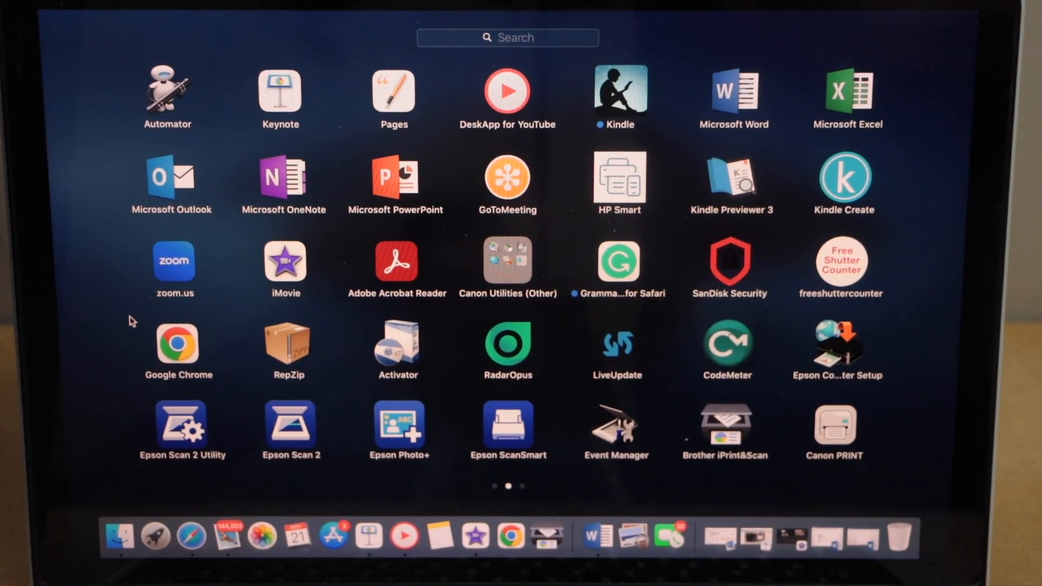
- Search Google for 'brother mfc l2820dw driver' in Safari and open Brother Canada's downloads page
left_click(191, 506)
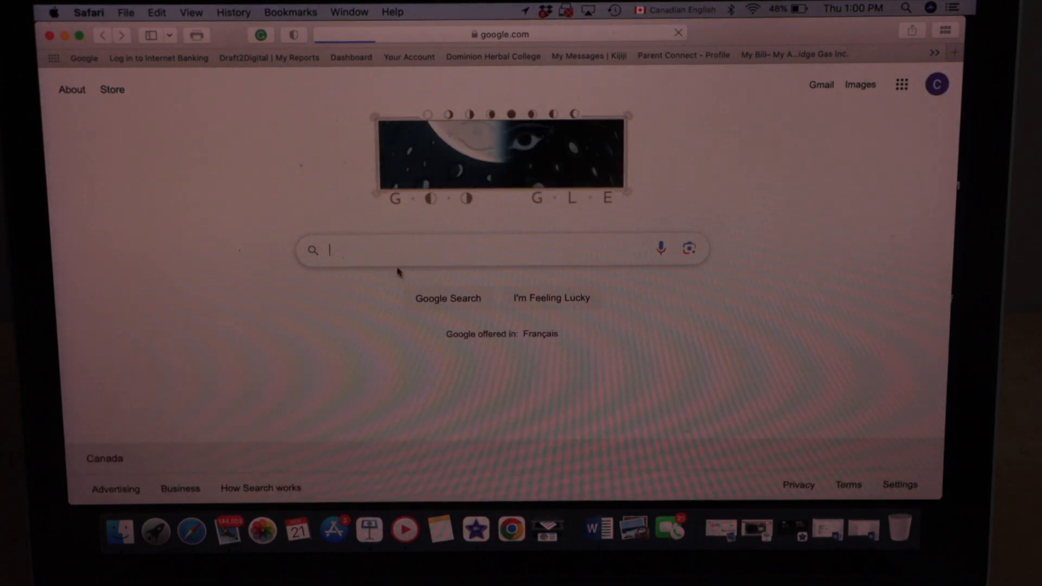
left_click(391, 251)
type("b")
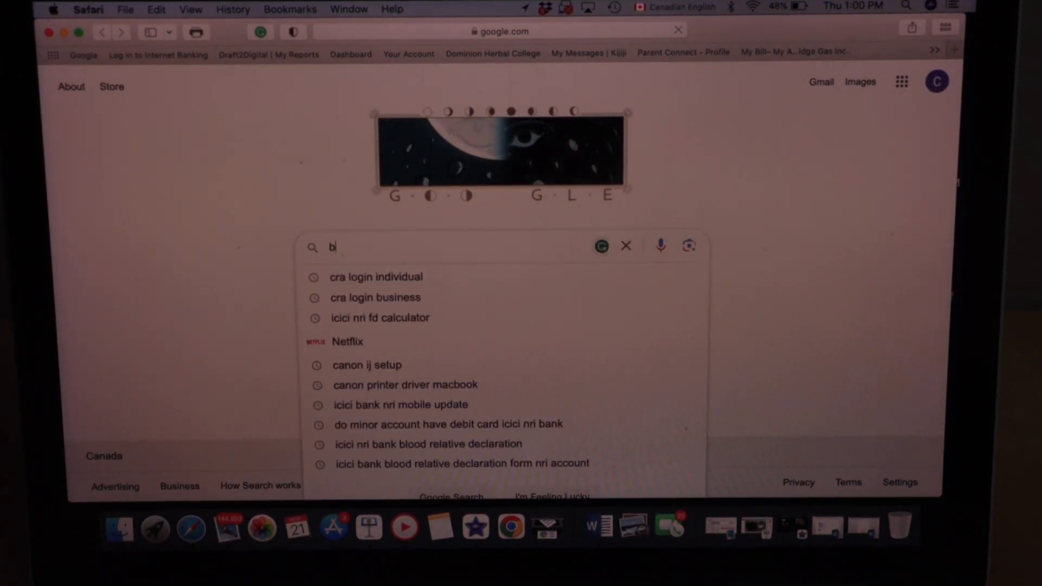
type("rother ")
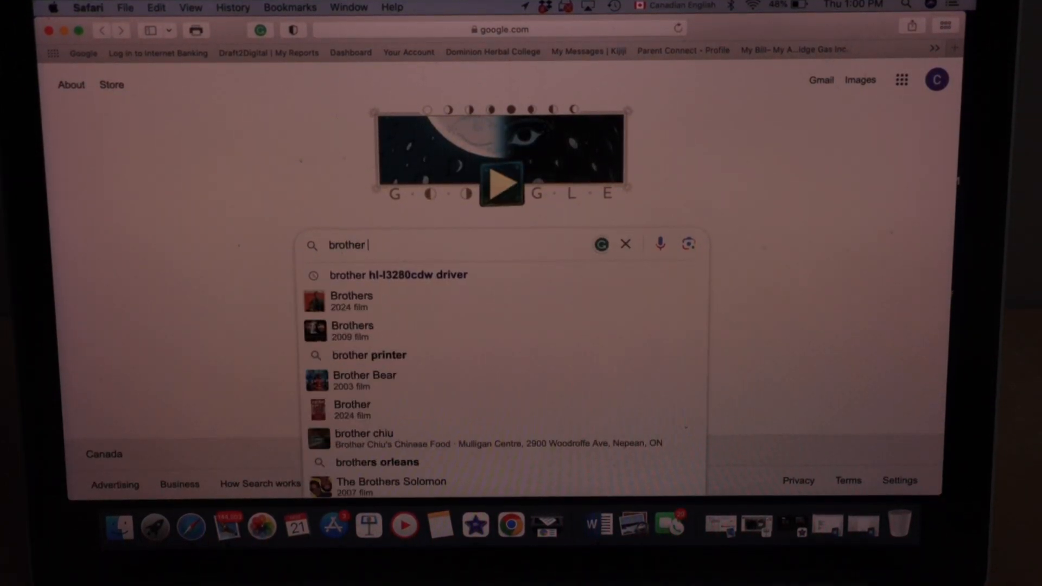
type("mfcl")
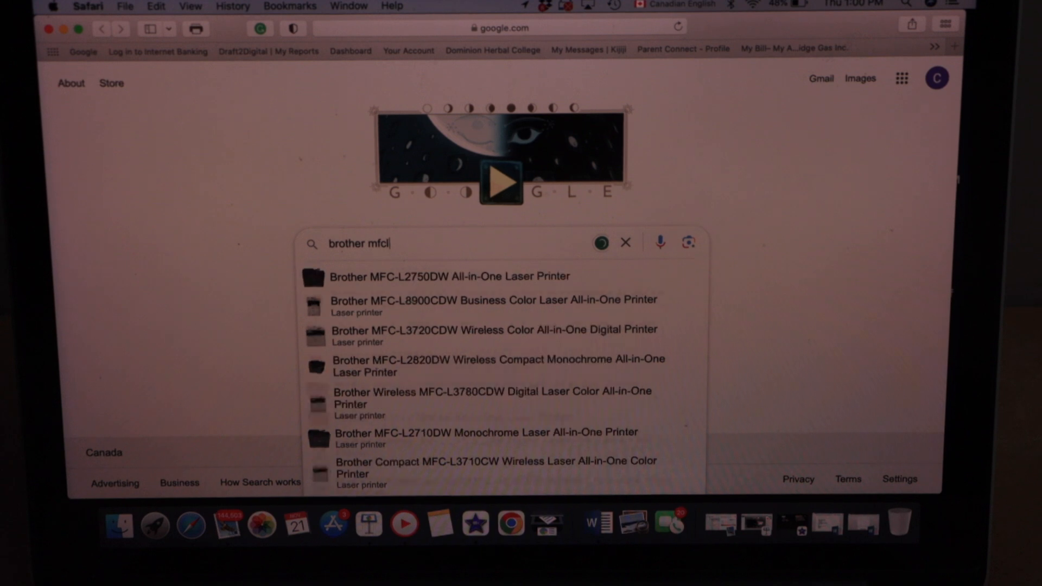
type("28")
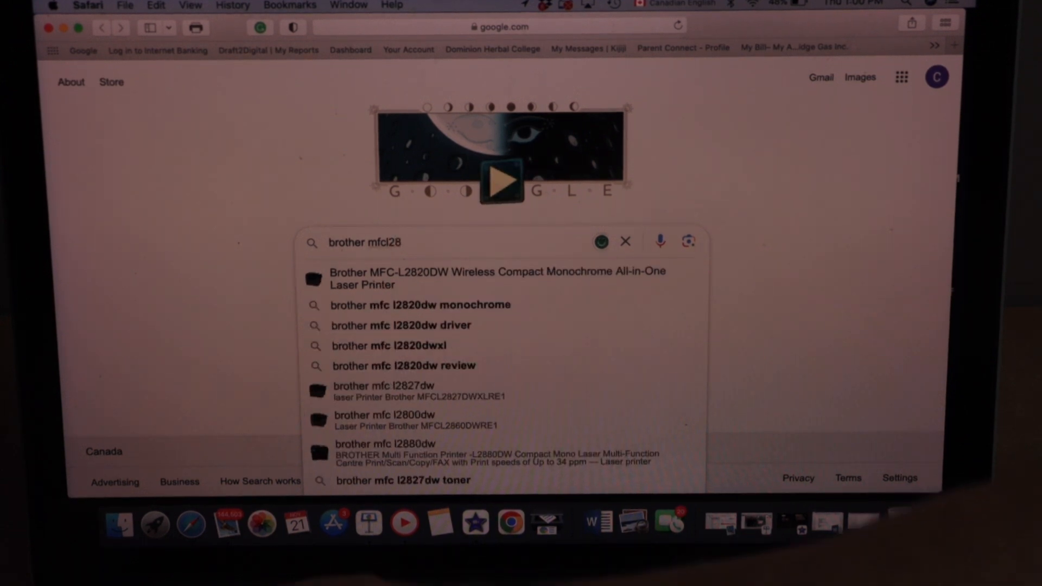
type("20")
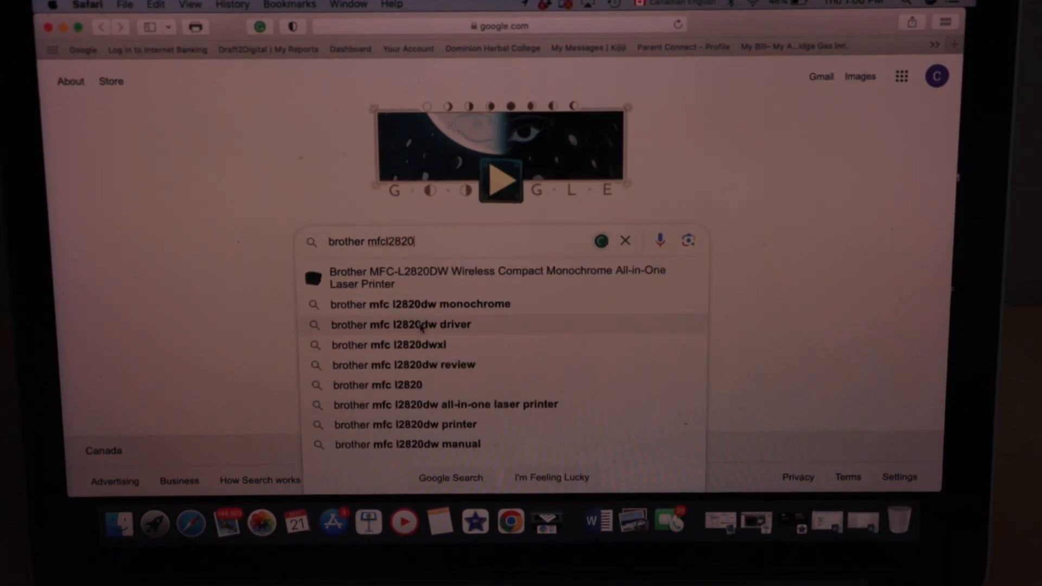
left_click(421, 325)
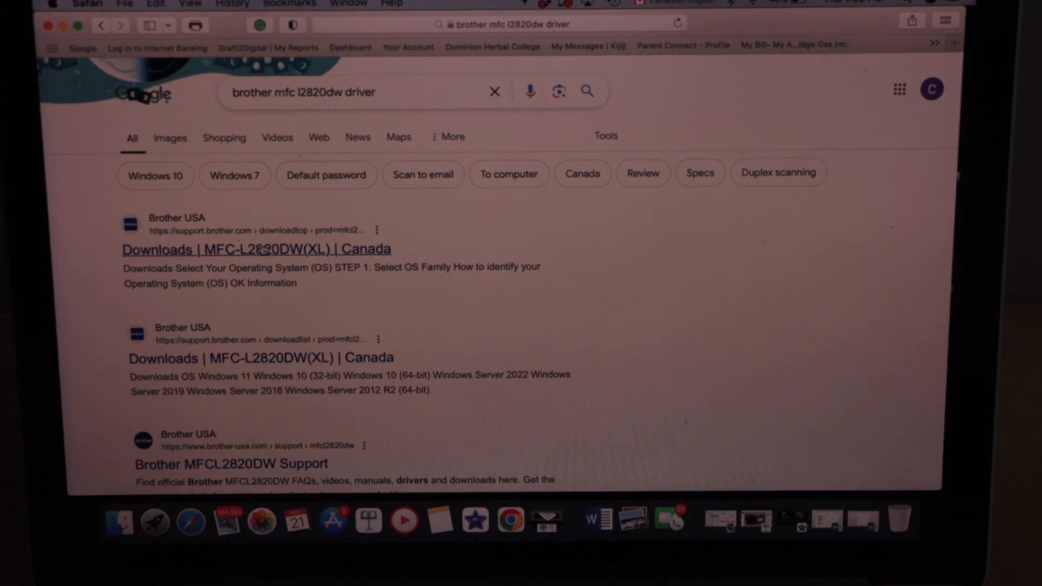
left_click(263, 250)
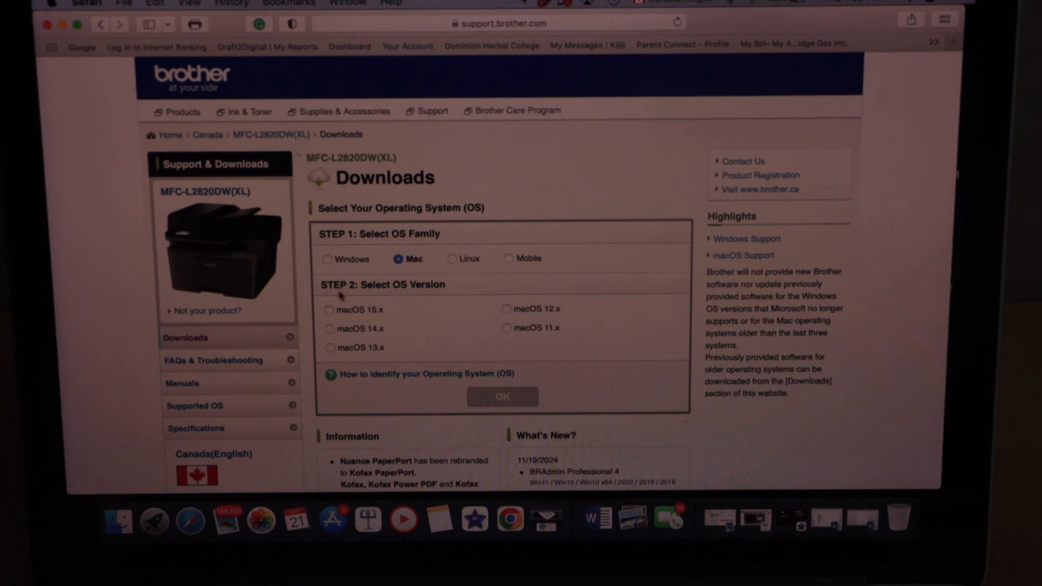
- Select macOS 11.x, agree to the EULA and start downloading the Full Software Package
left_click(507, 328)
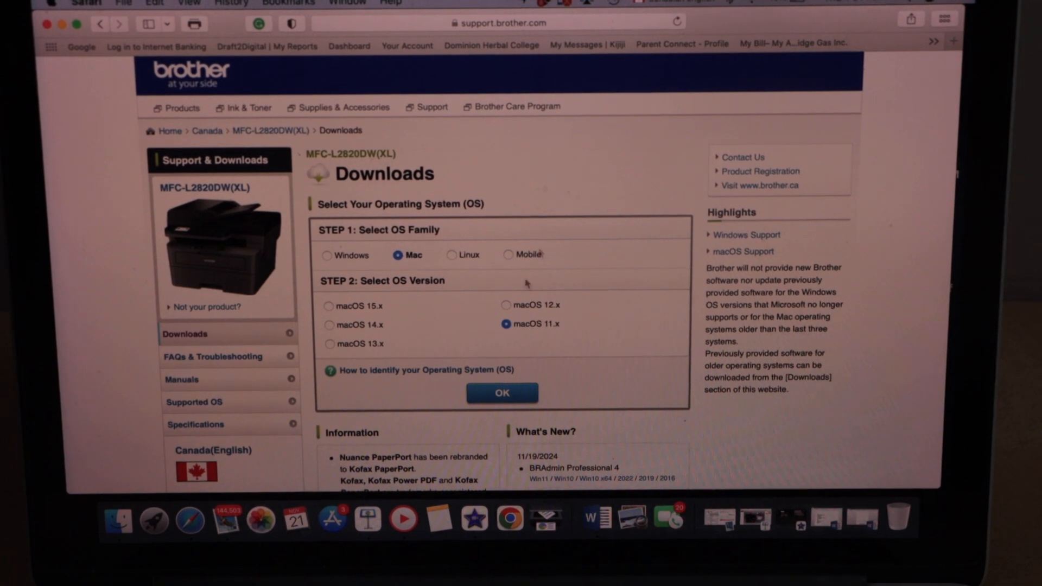
left_click(503, 394)
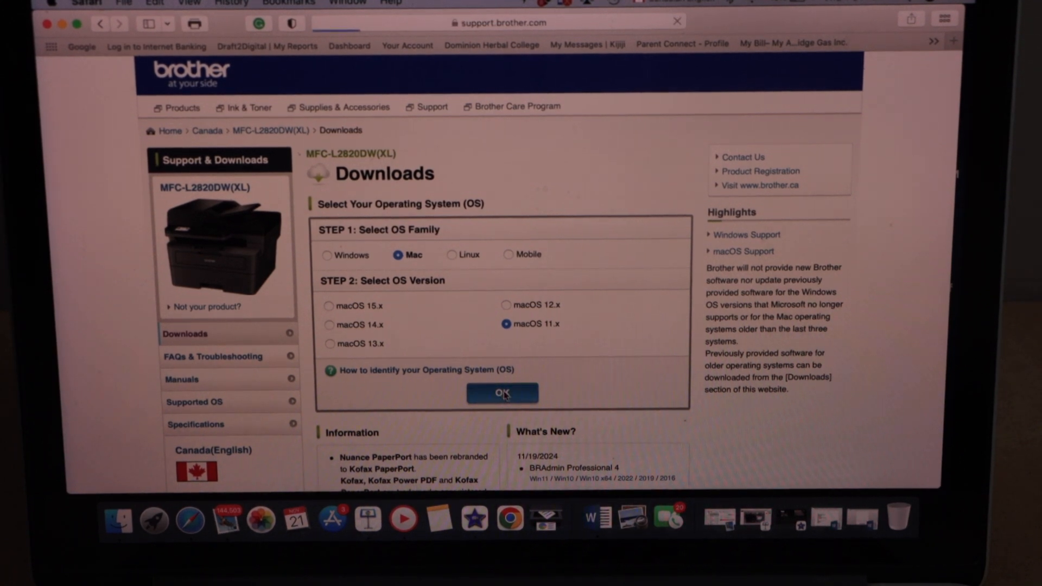
scroll(503, 395, "down", 3)
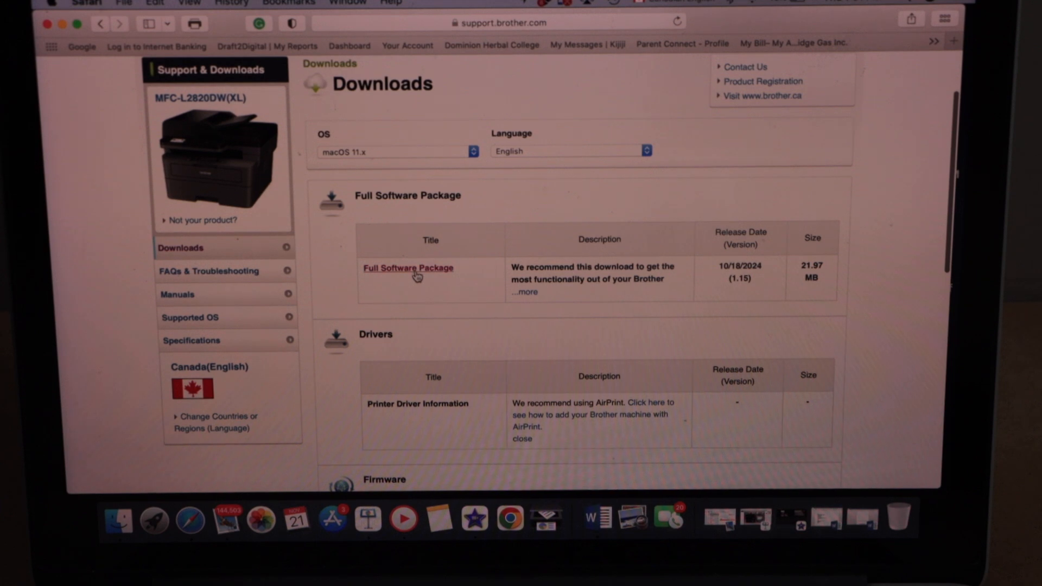
left_click(417, 275)
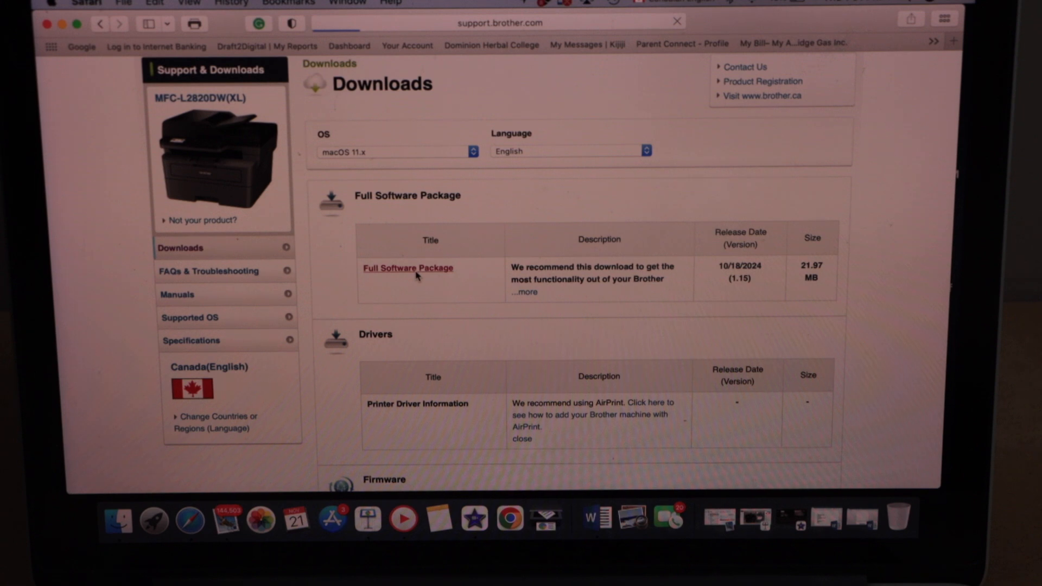
scroll(416, 275, "down", 1)
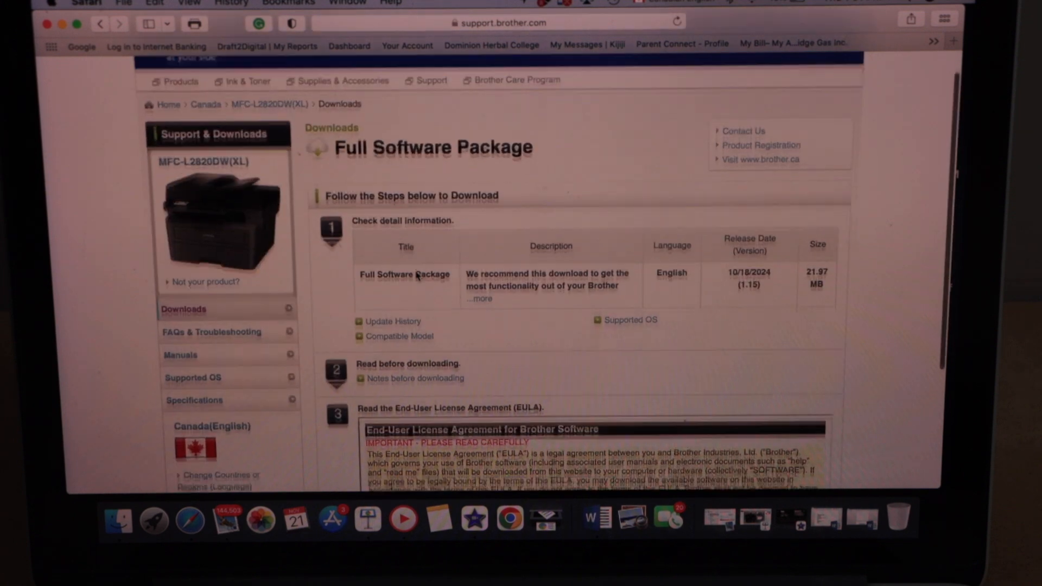
scroll(416, 276, "down", 5)
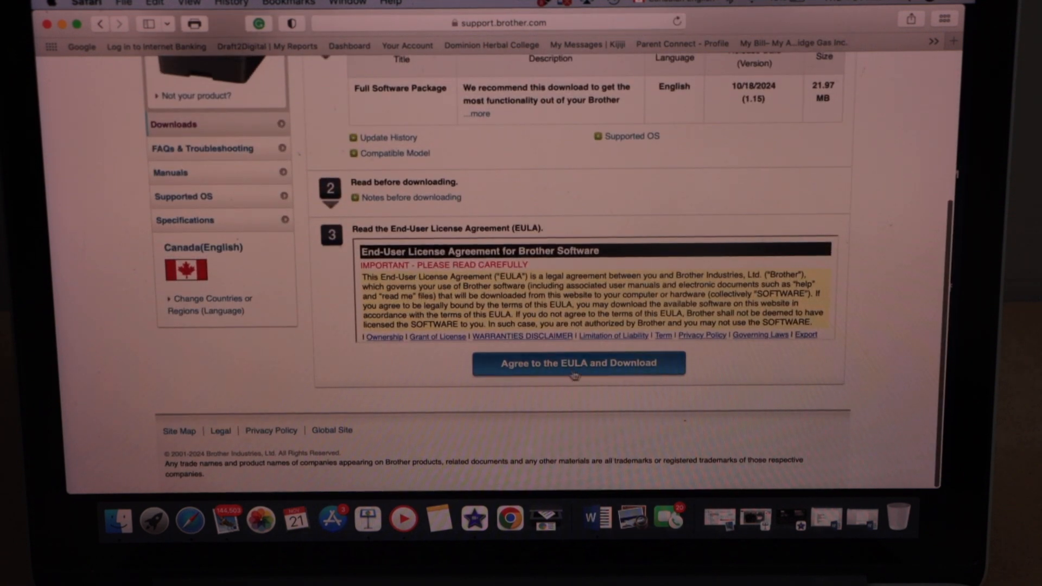
left_click(581, 373)
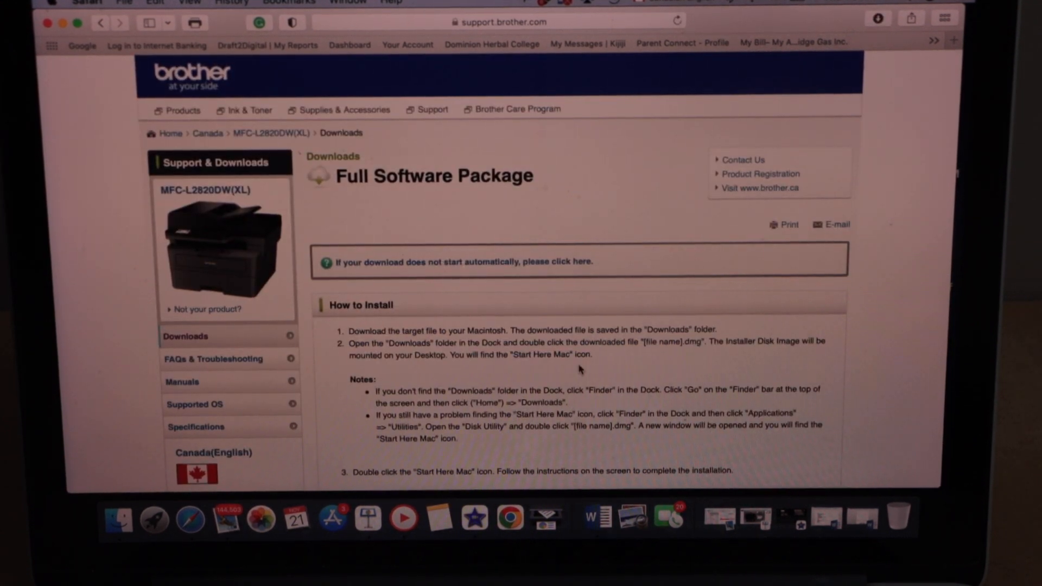
- Mount the downloaded Brother .dmg and launch Start Here Mac past the security prompt
left_click(879, 20)
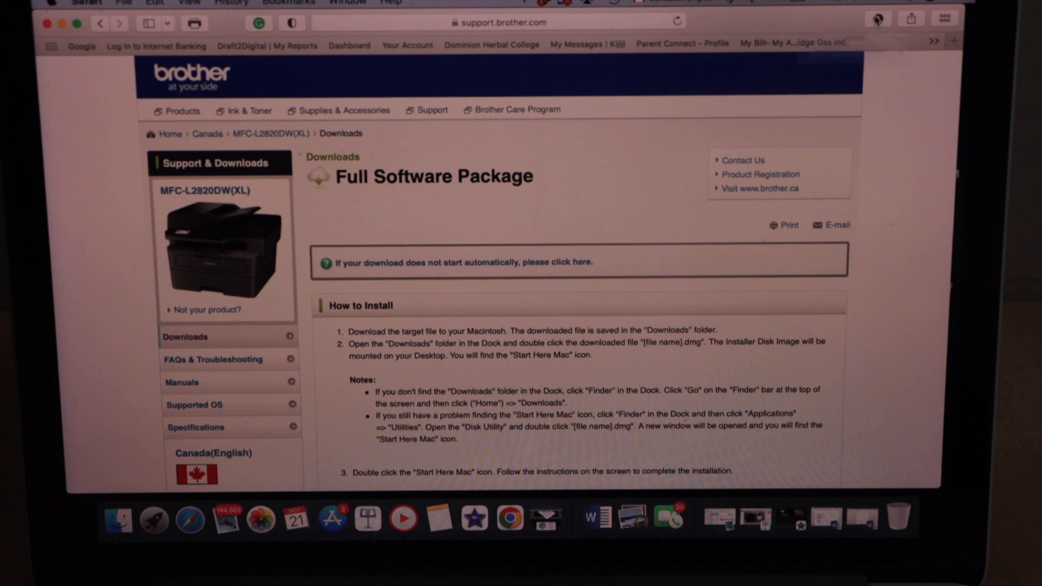
left_click(795, 86)
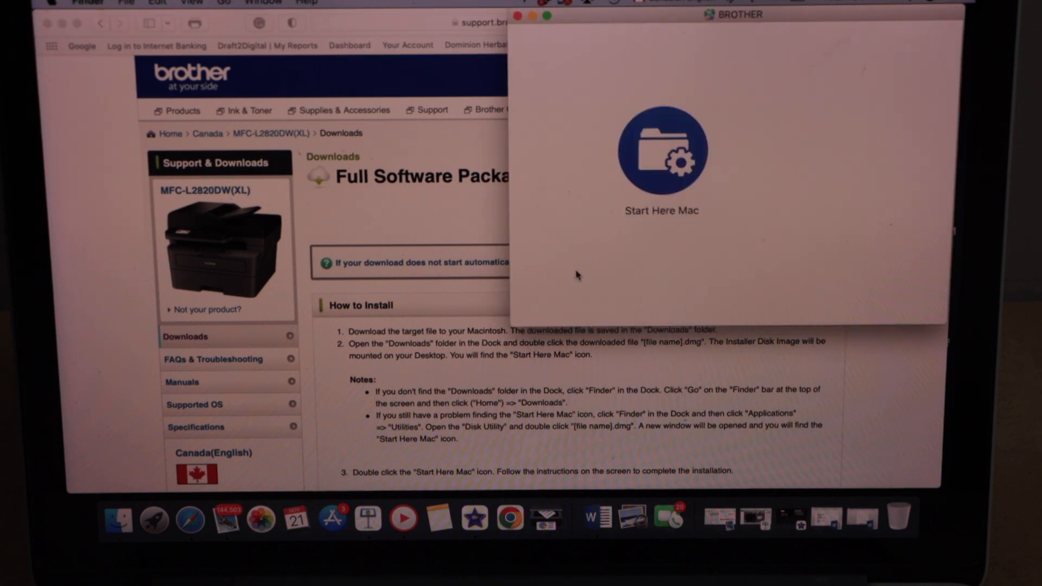
double_click(667, 140)
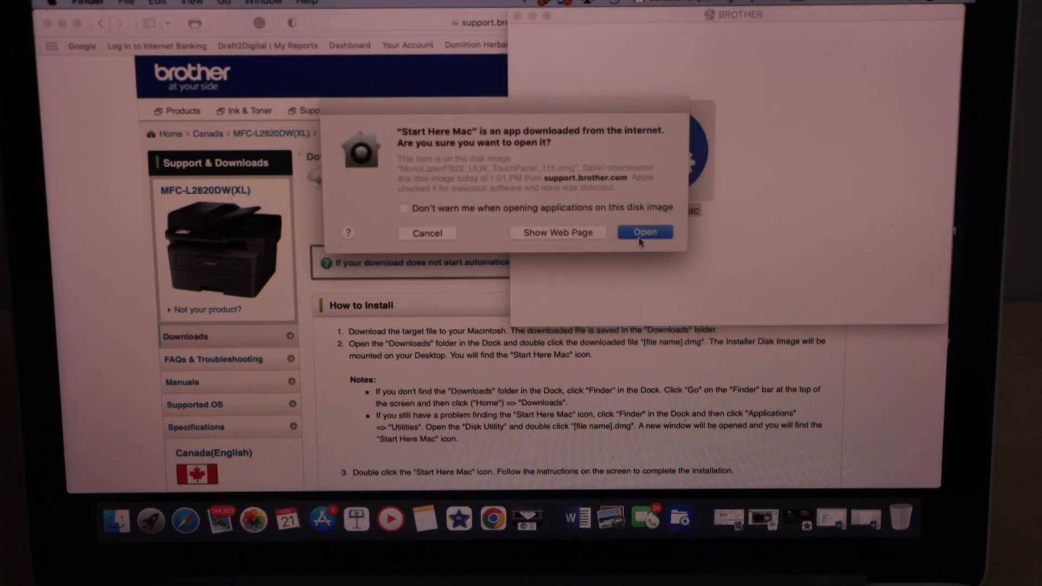
left_click(640, 235)
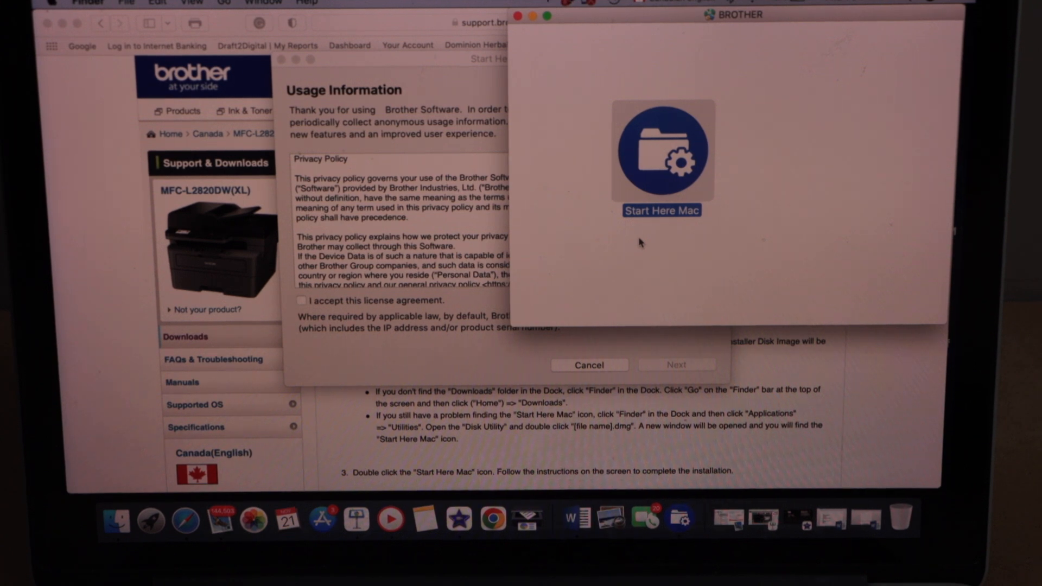
- Accept the usage agreement and choose Wireless Network Connection as the setup type
left_click(395, 197)
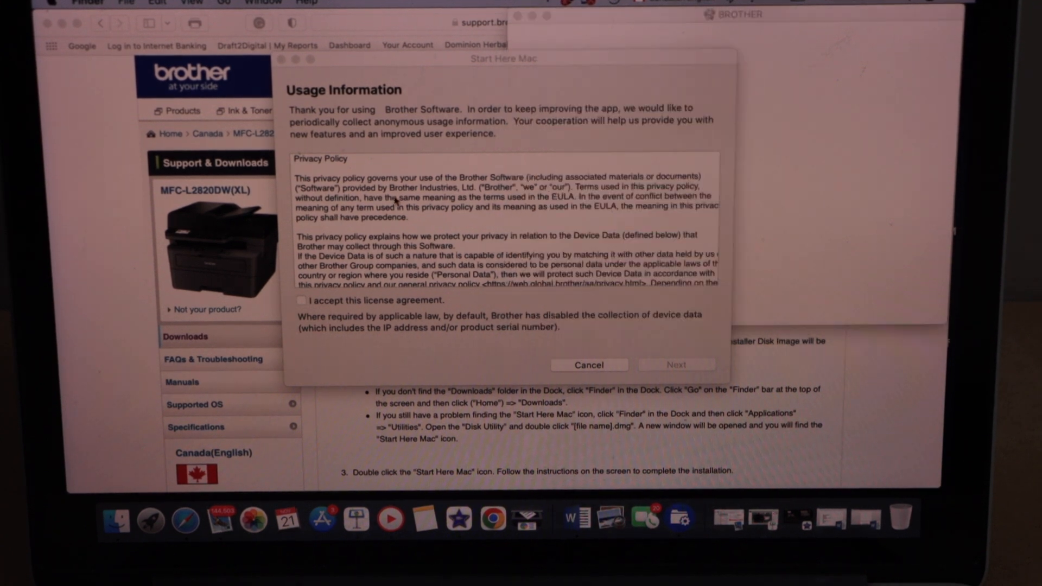
left_click(301, 300)
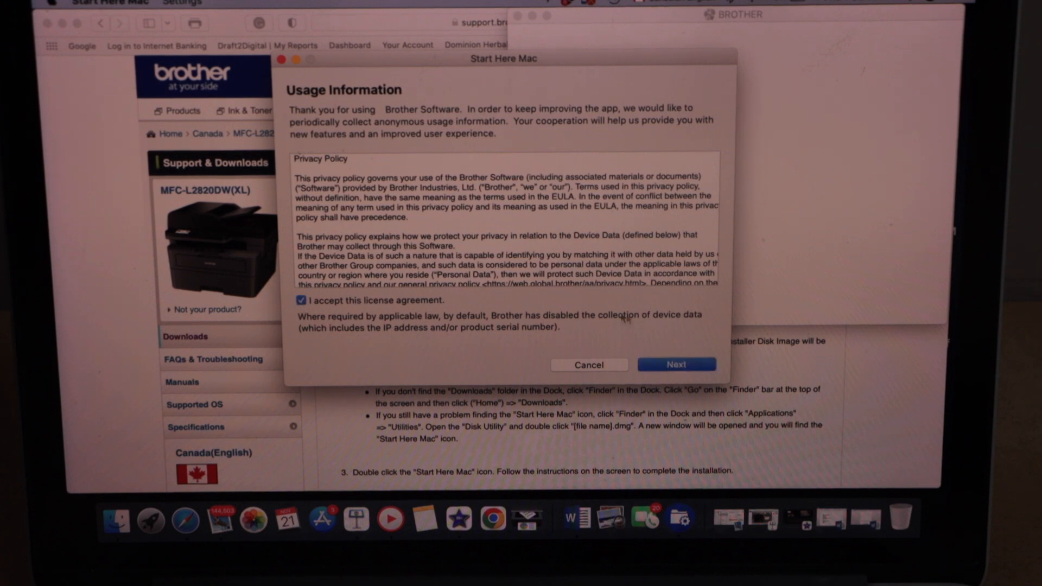
left_click(679, 367)
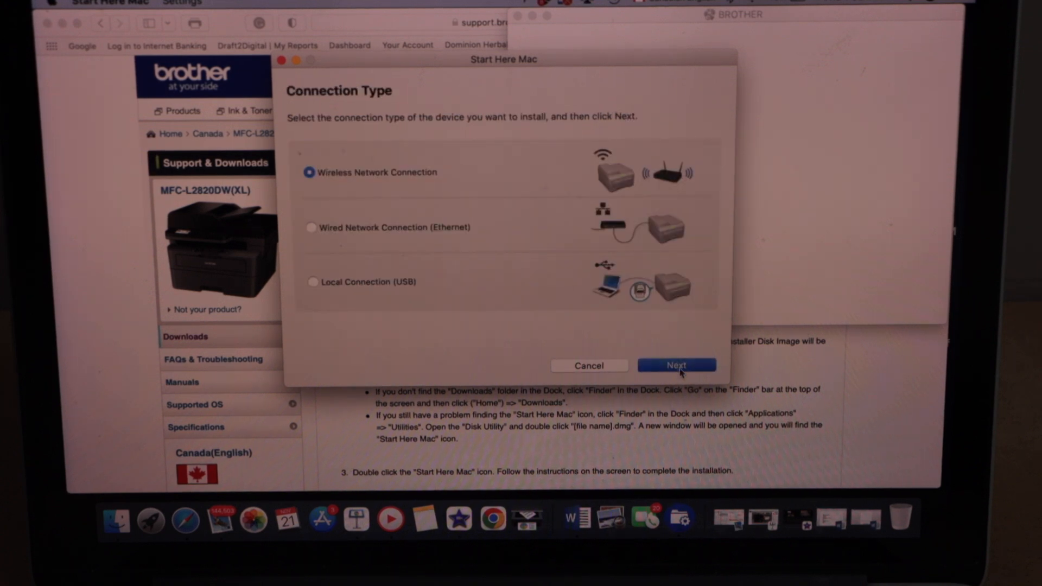
left_click(680, 366)
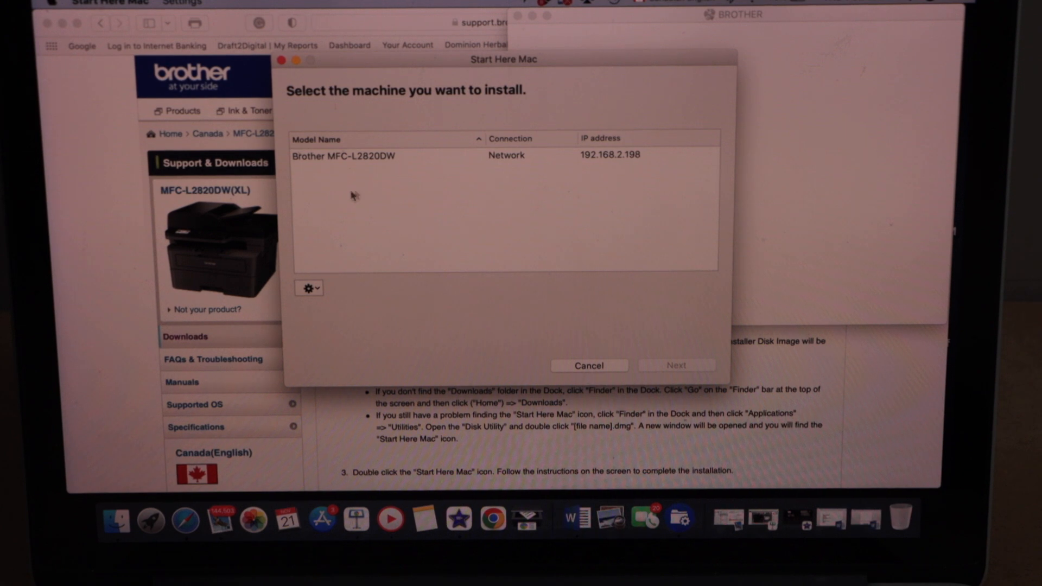
- Select the Brother MFC-L2820DW found on the network and continue to the software installation
left_click(427, 159)
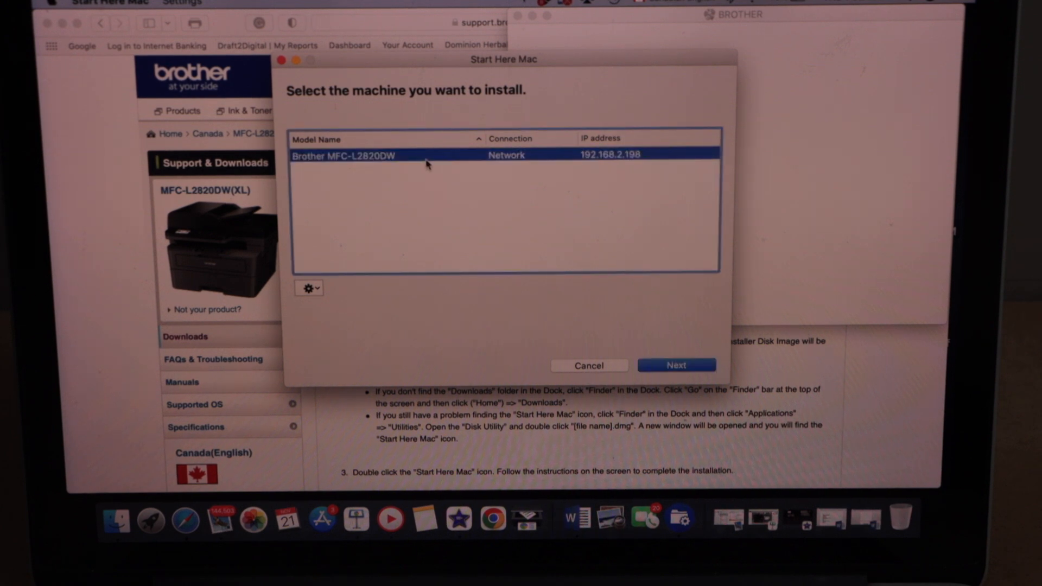
left_click(678, 365)
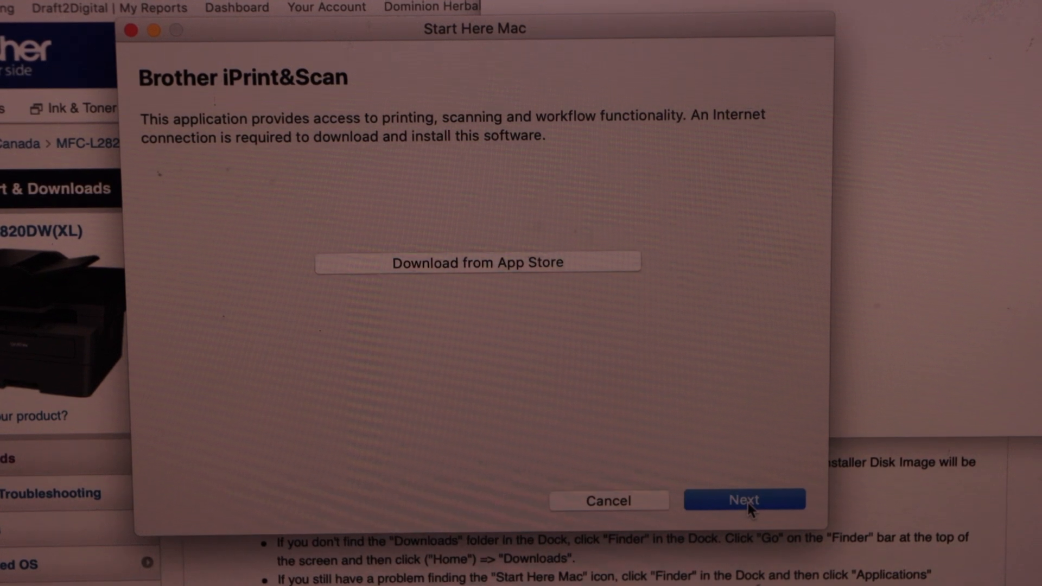
left_click(747, 502)
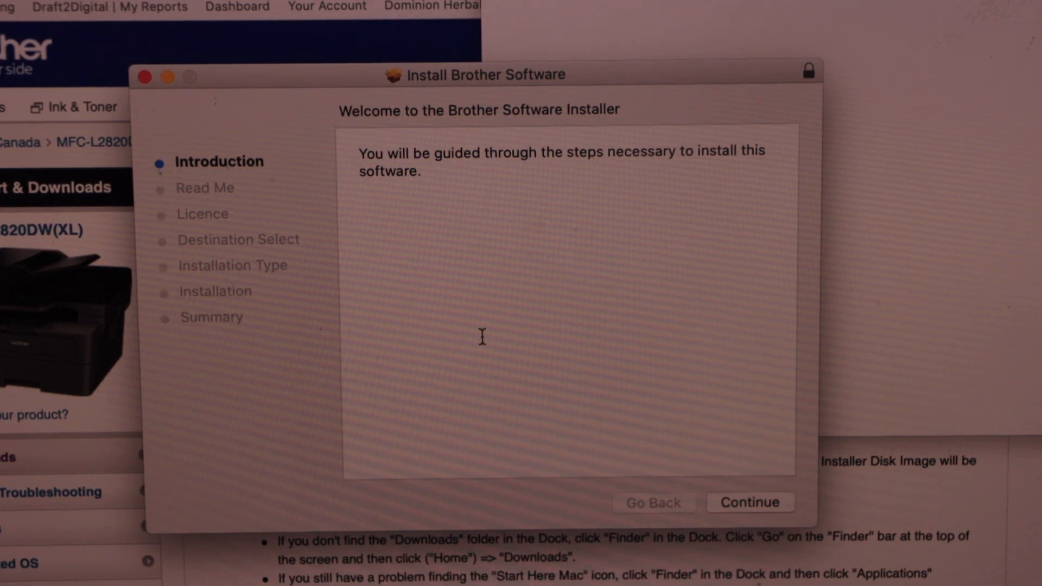
- Run the Brother Software Installer through the licence agreement to a completed standard install
left_click(755, 506)
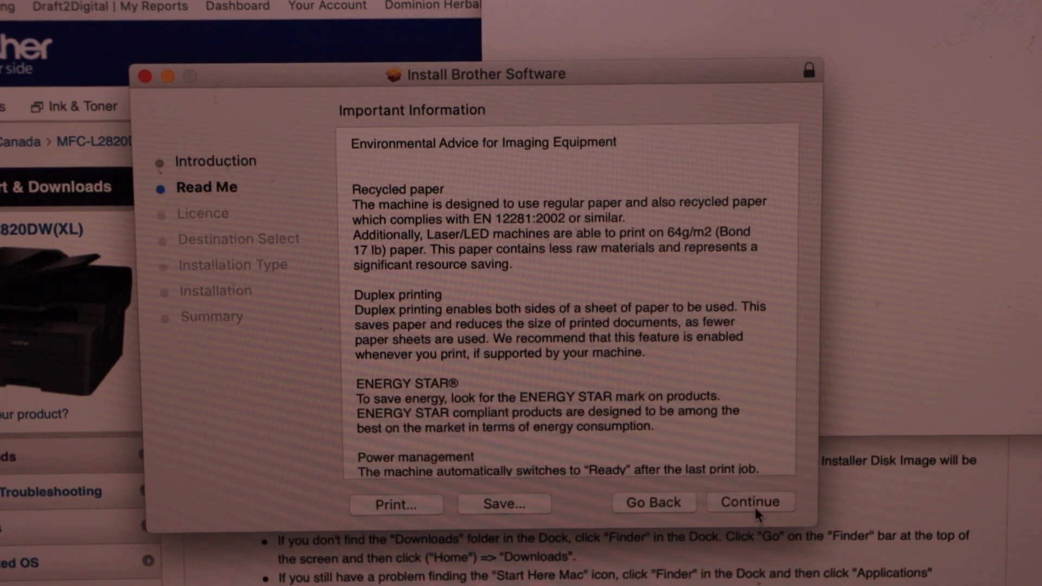
left_click(754, 506)
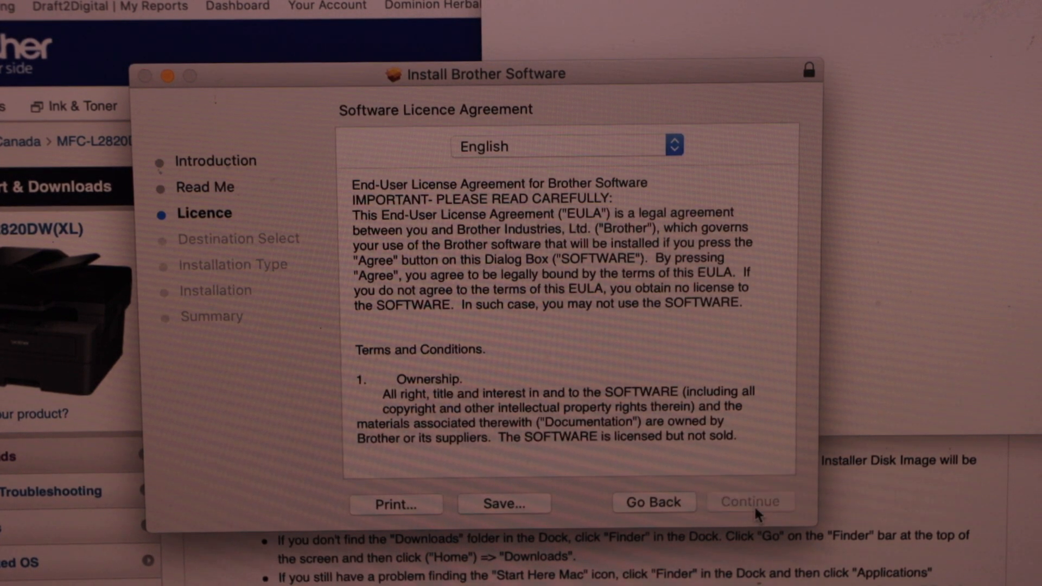
left_click(691, 252)
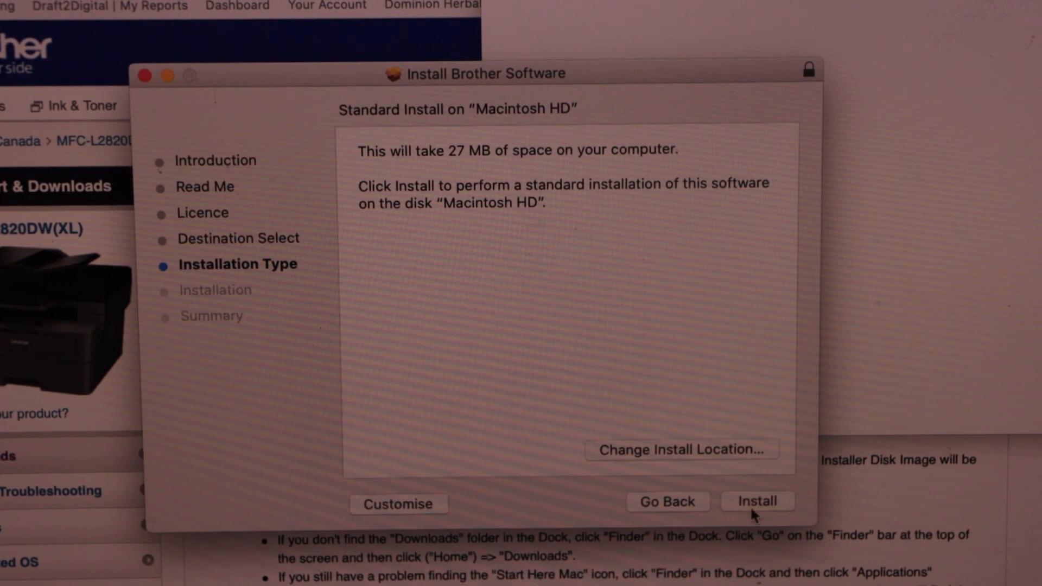
left_click(751, 507)
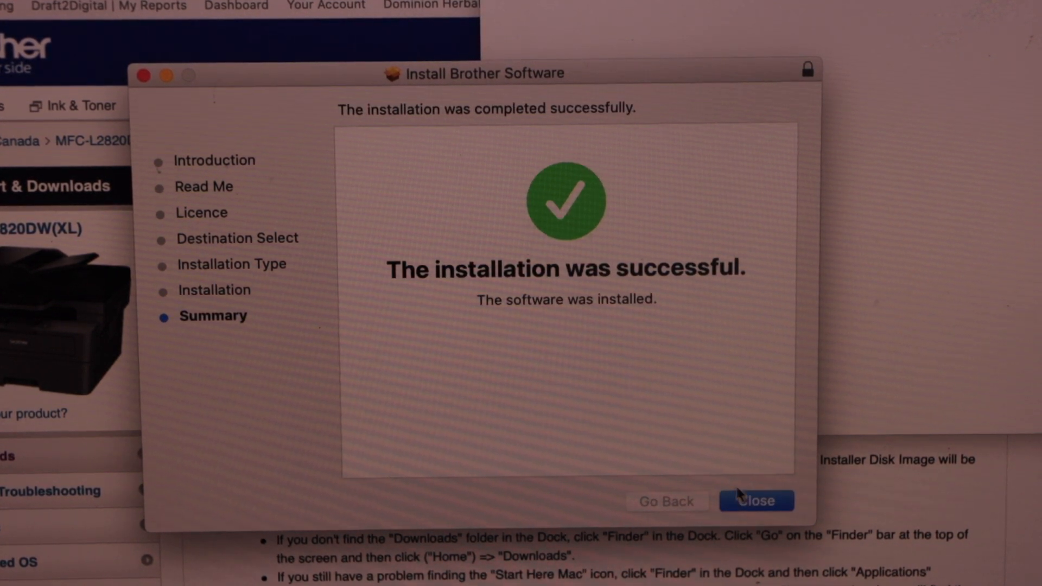
left_click(755, 503)
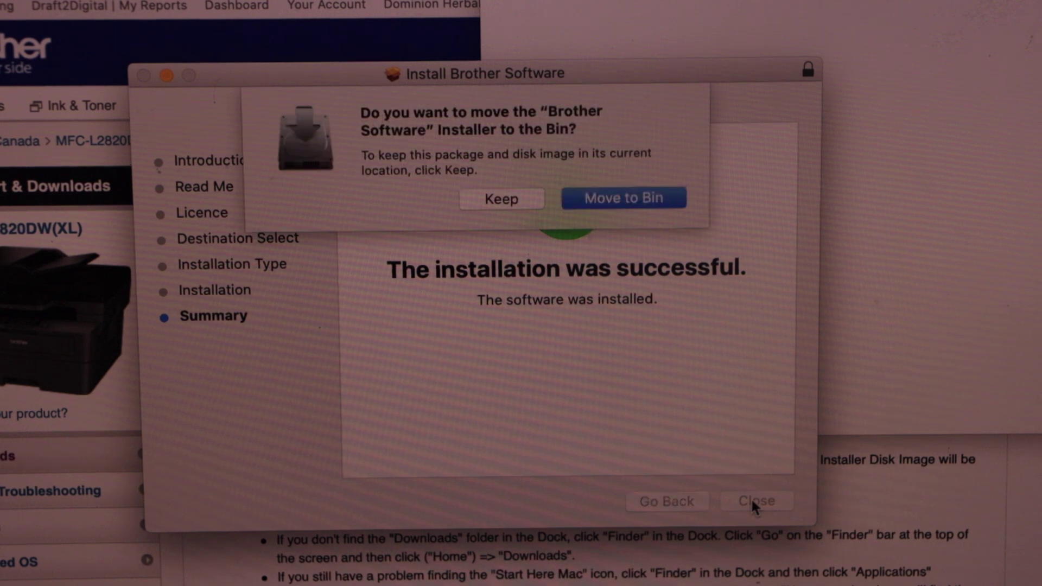
- Move the installer package to the Bin and cancel the New Firmware Available update
left_click(614, 204)
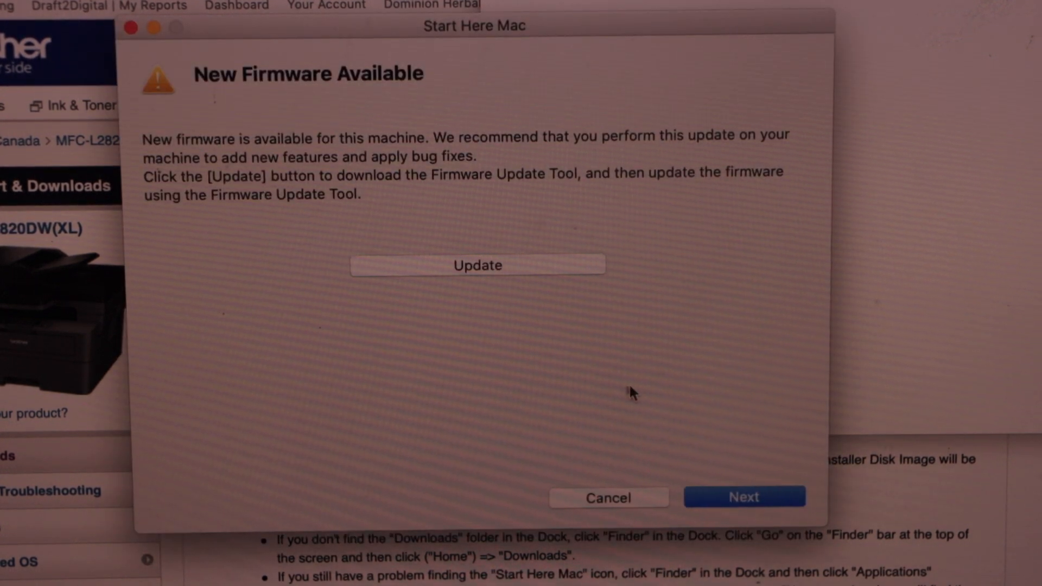
left_click(609, 495)
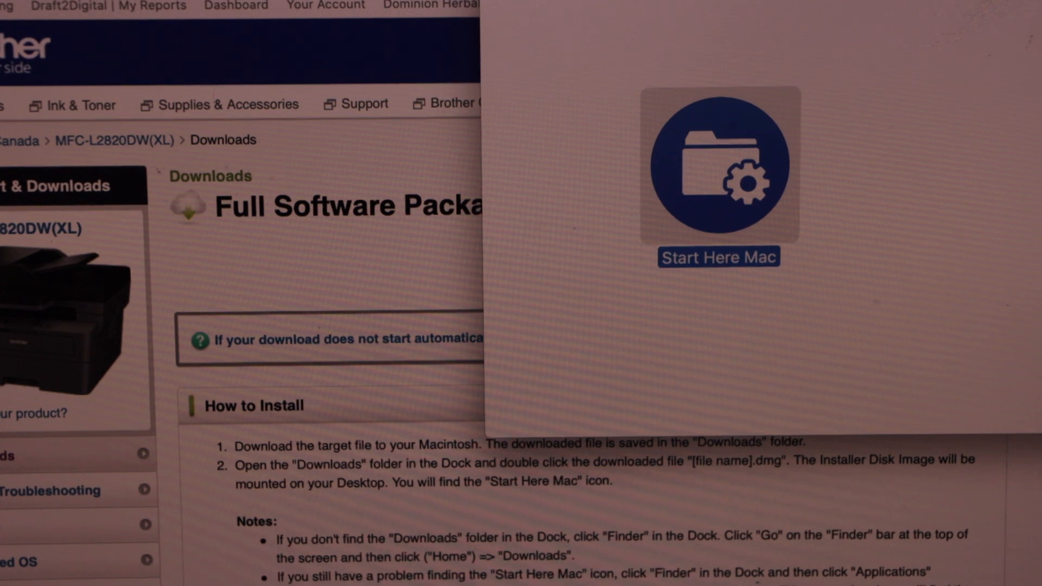
left_click(987, 9)
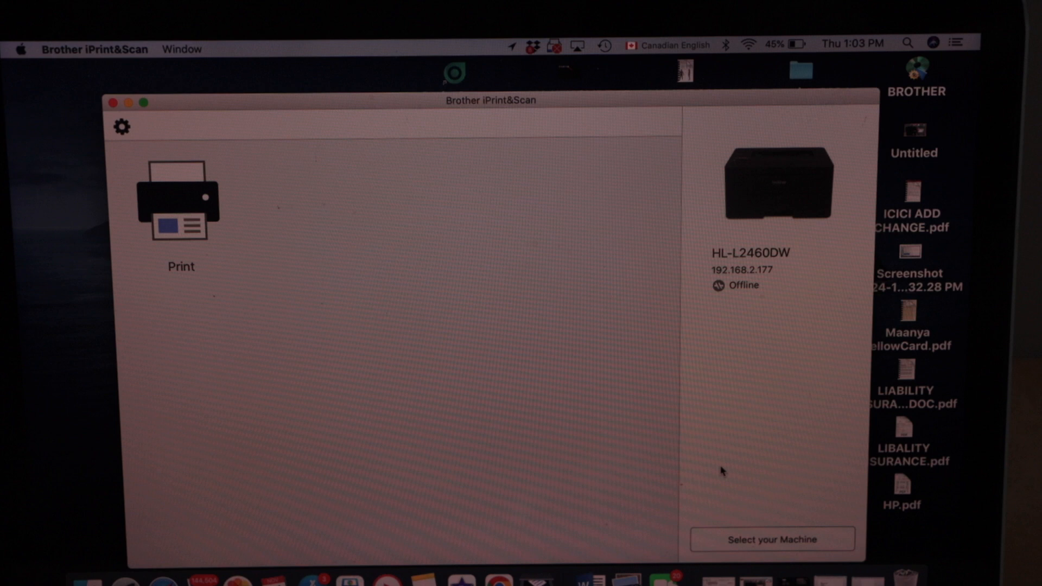
- Choose the MFC-L2820DW under Network as the app's machine and confirm with OK
left_click(823, 541)
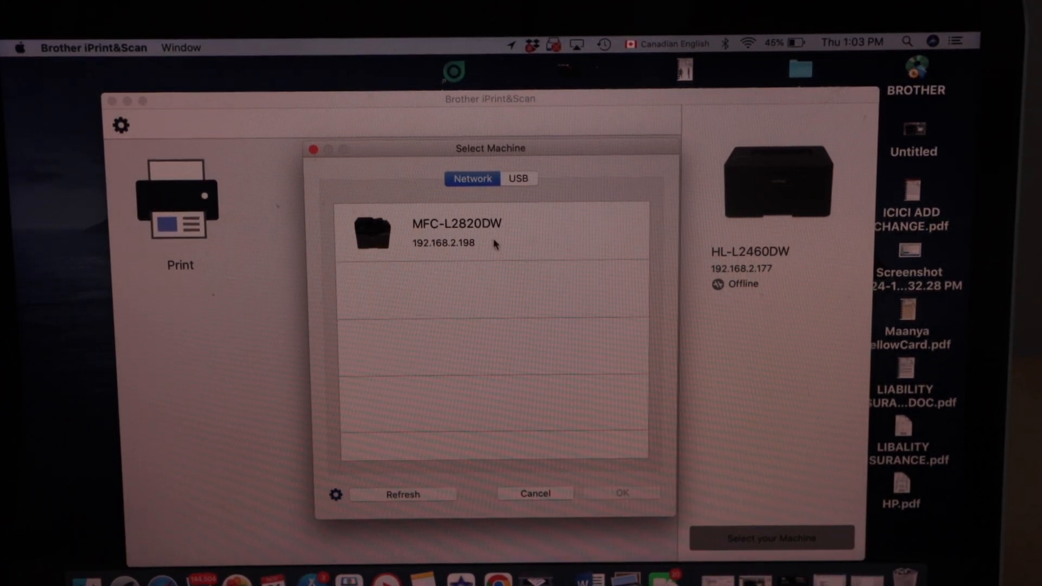
left_click(522, 238)
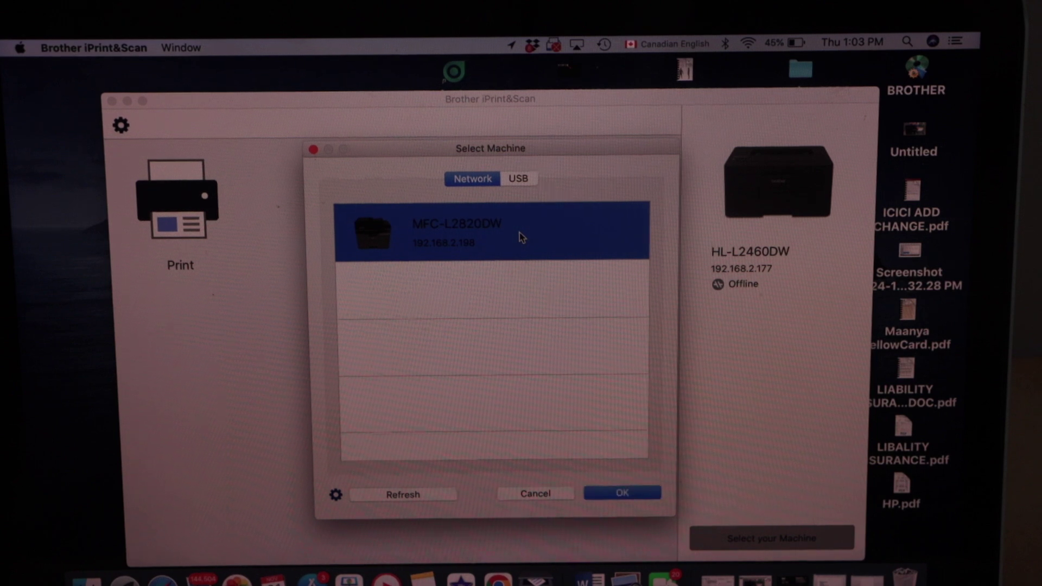
left_click(623, 495)
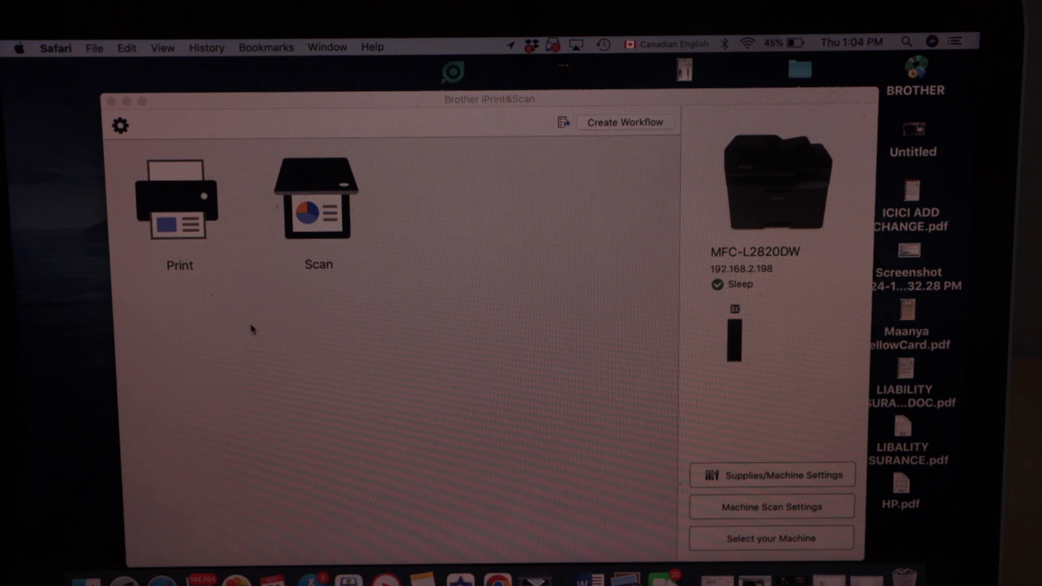
- Start a PDF print and pick Image 0003.pdf from Documents
left_click(181, 207)
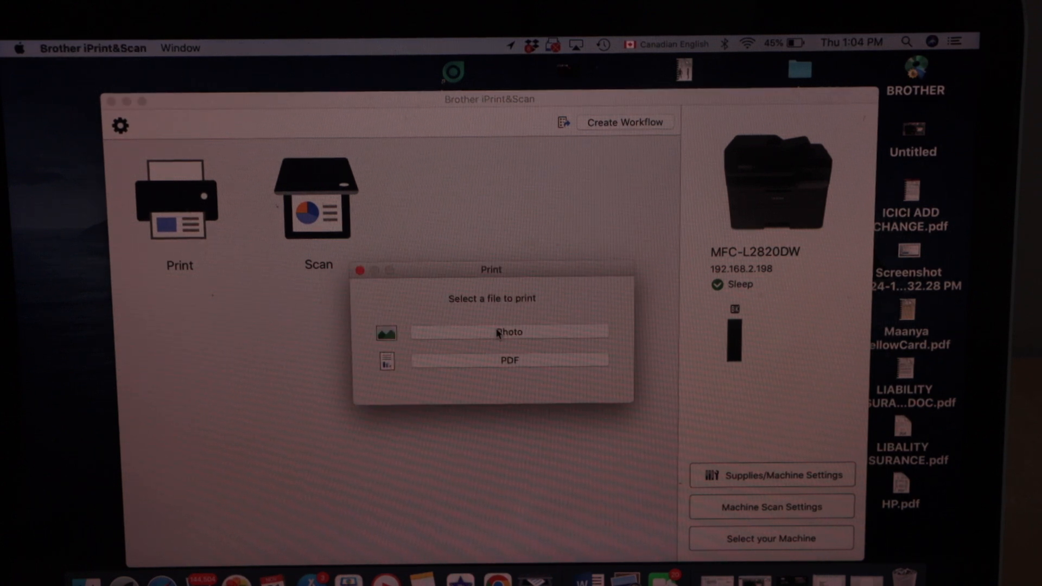
left_click(510, 361)
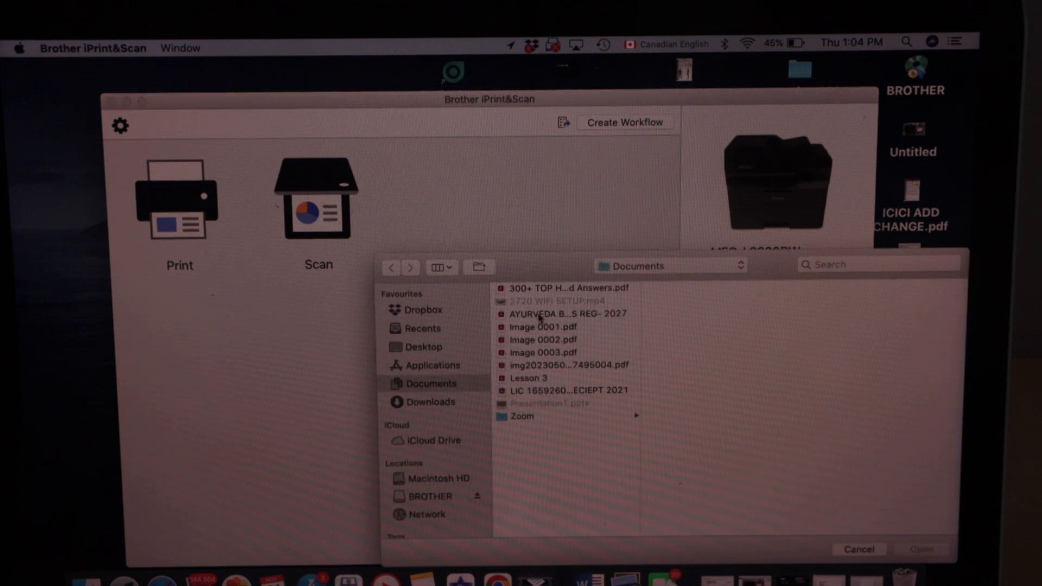
left_click(551, 355)
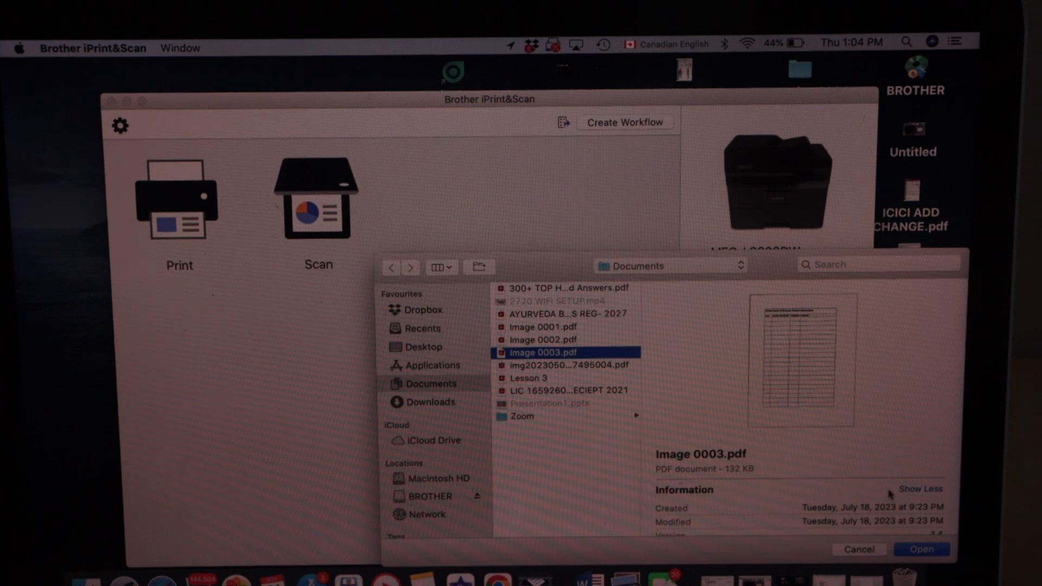
left_click(929, 551)
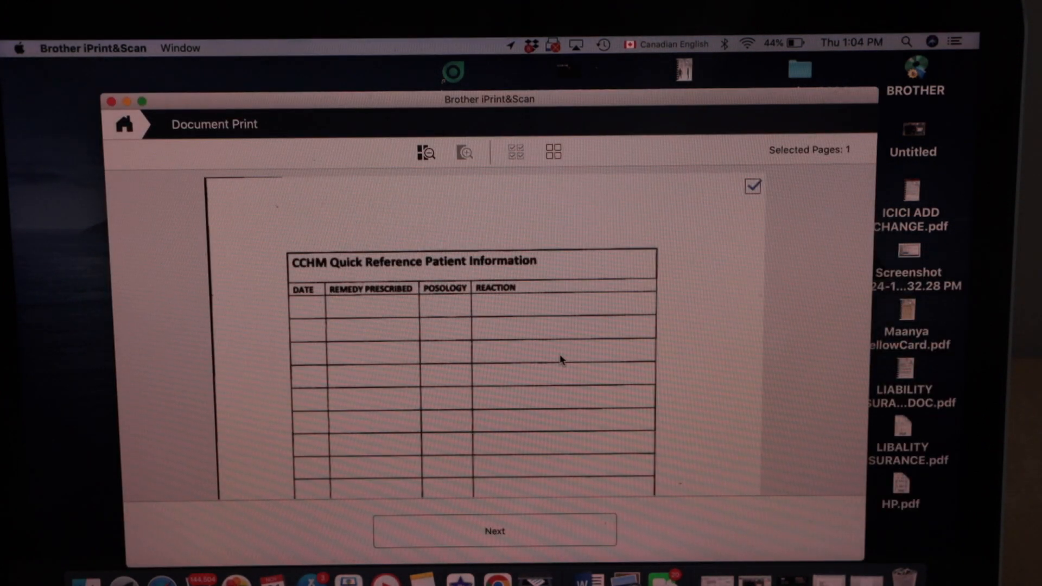
scroll(561, 359, "down", 2)
scroll(560, 359, "down", 3)
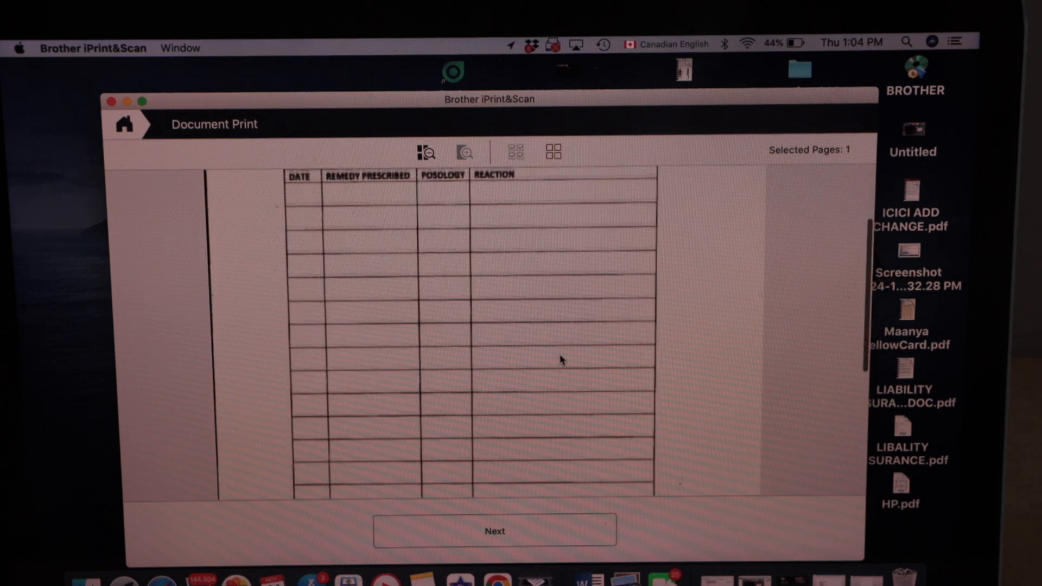
scroll(560, 359, "down", 3)
scroll(560, 360, "down", 2)
- Advance to the preview and send Image 0003.pdf to the MFC-L2820DW
left_click(481, 536)
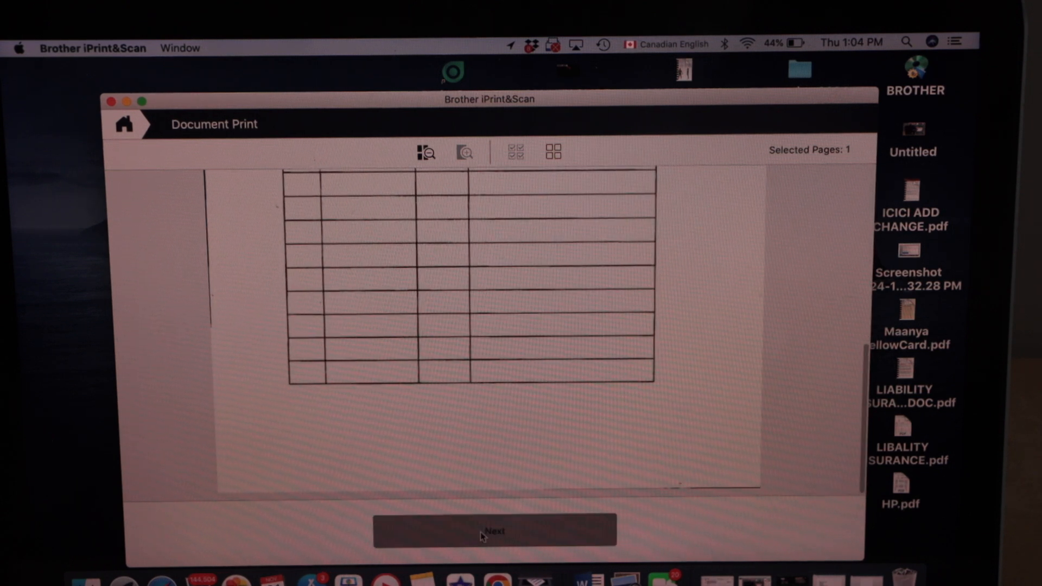
left_click(722, 533)
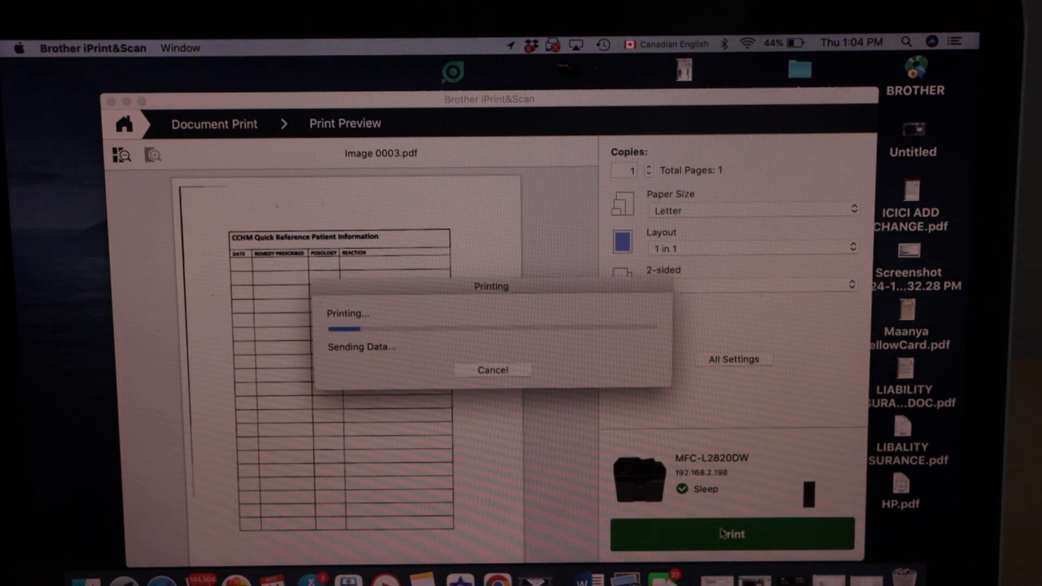